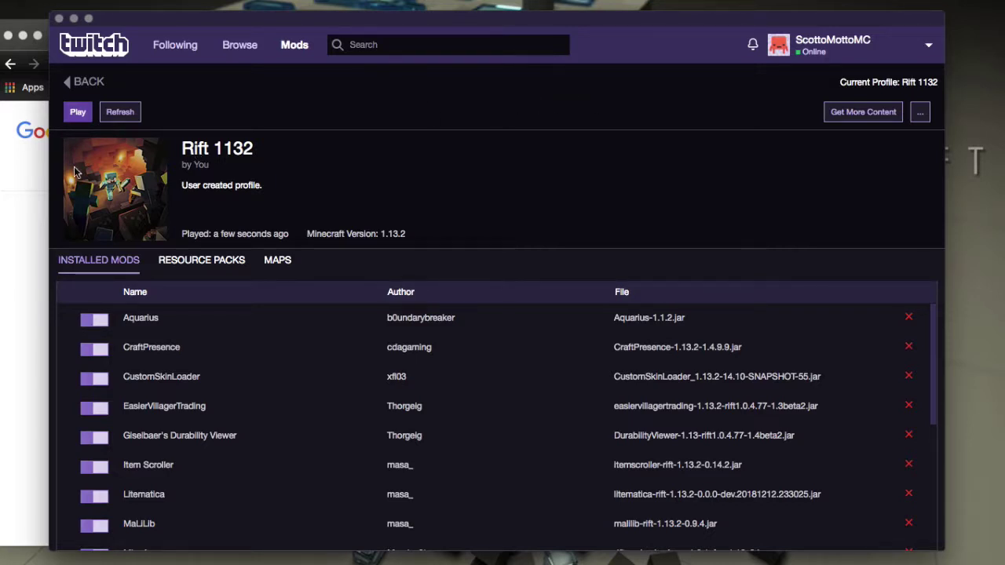
- Bring the Chrome window with the '32 bit application memory limit' search results to the front
left_click(22, 191)
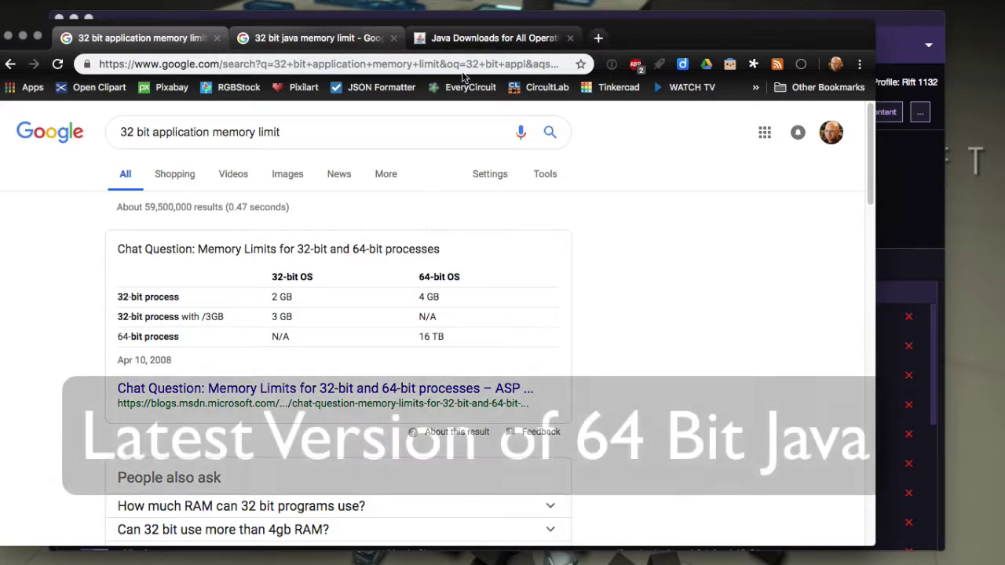
- Switch to the Java Downloads for All Operating Systems tab
left_click(469, 46)
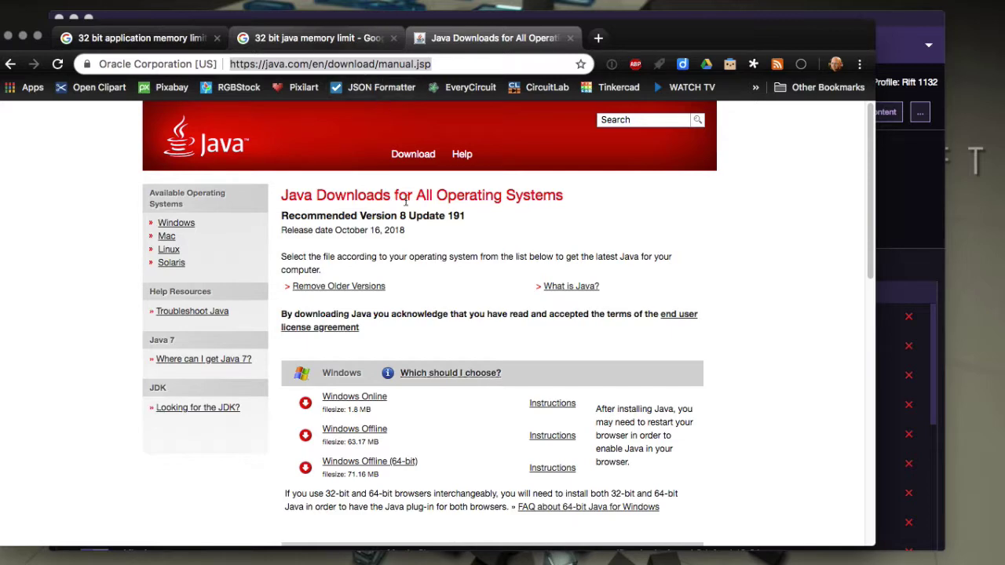
- Review the Windows Offline 64-bit (71.16 MB) and Mac OS X Java 8 Update 191 downloads, then bring Twitch forward
scroll(432, 307, "down", 1)
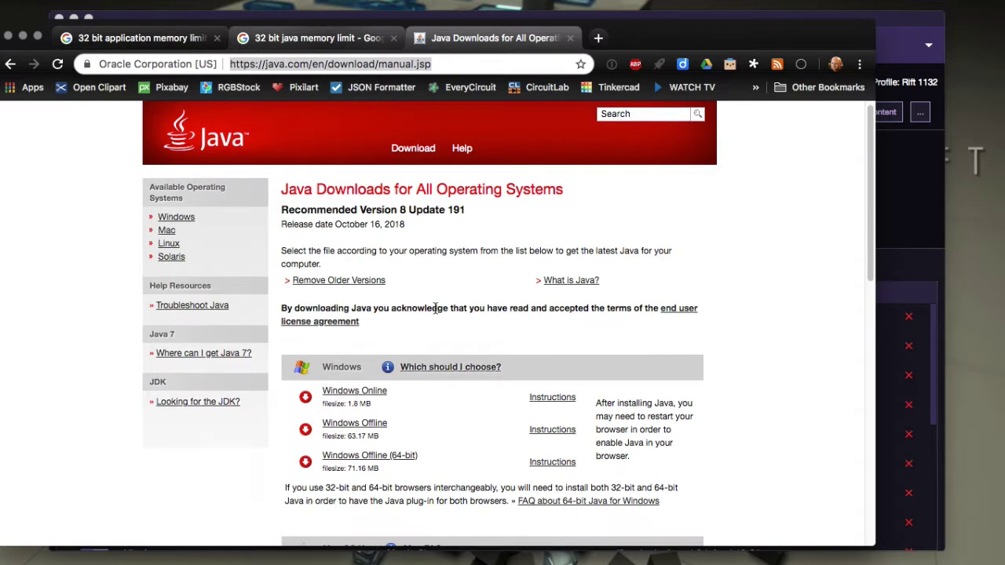
scroll(436, 310, "down", 3)
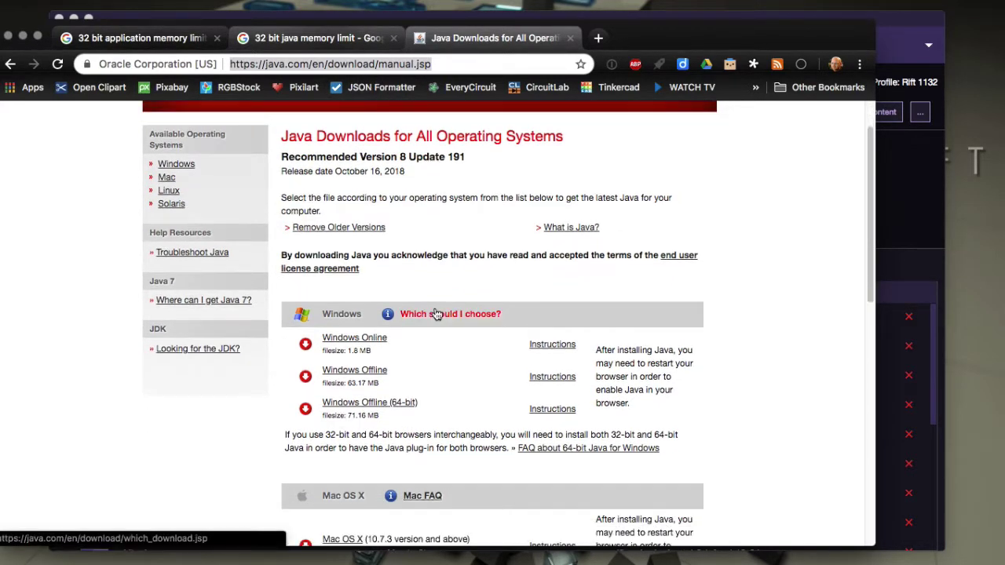
scroll(438, 314, "down", 5)
scroll(437, 314, "down", 1)
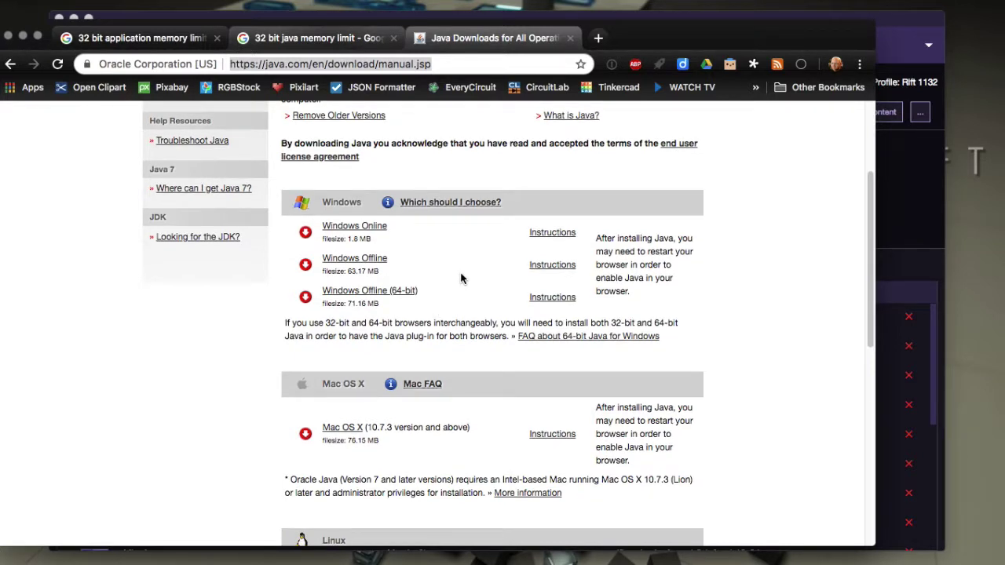
left_click(901, 199)
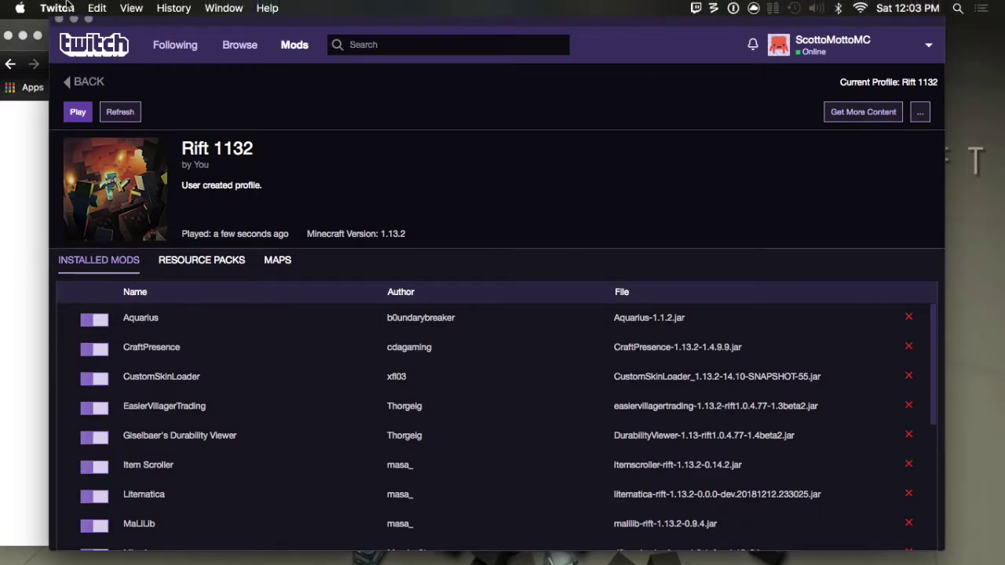
- Open Twitch Settings on the Minecraft page
left_click(58, 7)
left_click(69, 48)
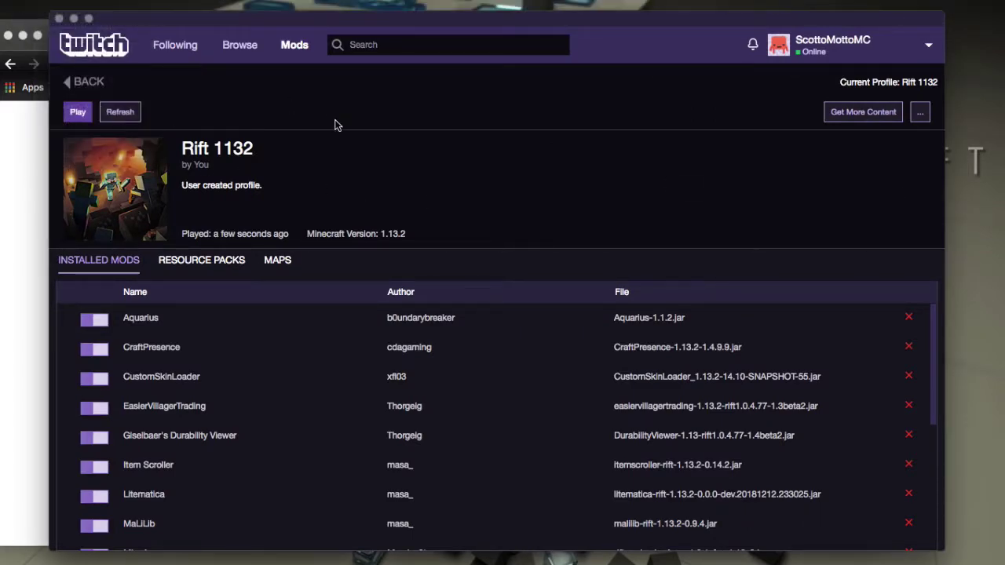
left_click(236, 328)
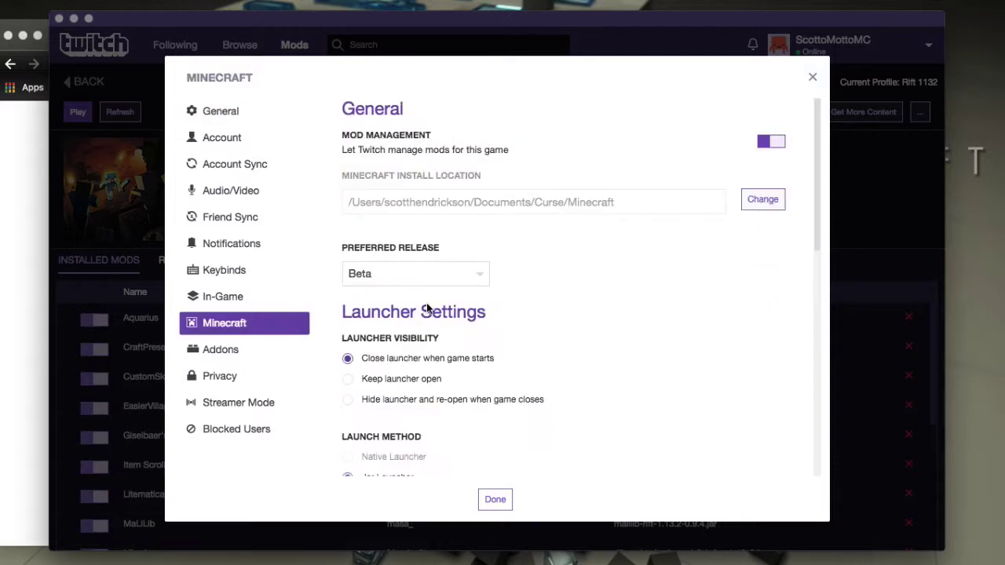
- Check the Java Version list, leaving it on Always Latest Version (1.8.0.191, 64-bit)
scroll(527, 311, "down", 3)
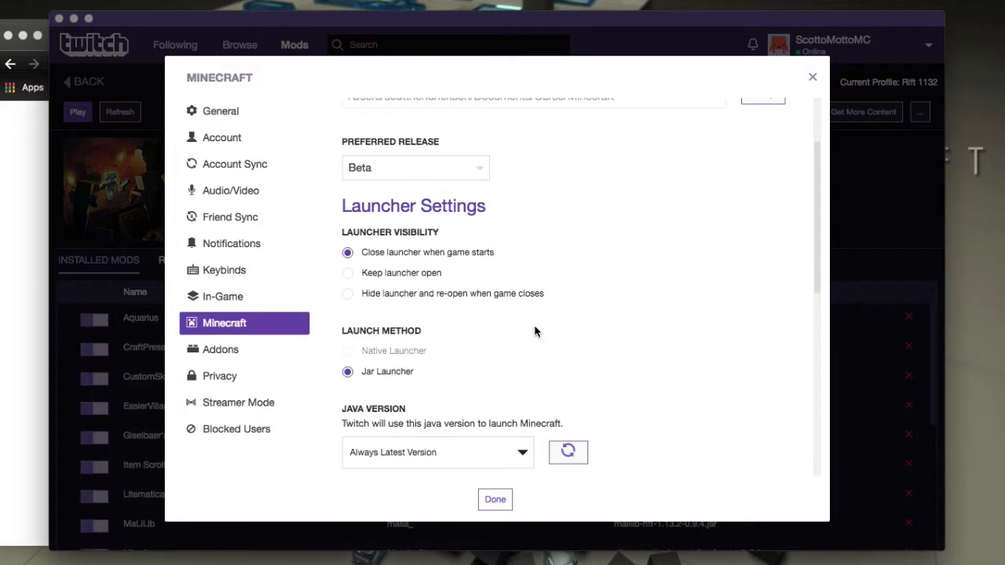
scroll(535, 331, "down", 1)
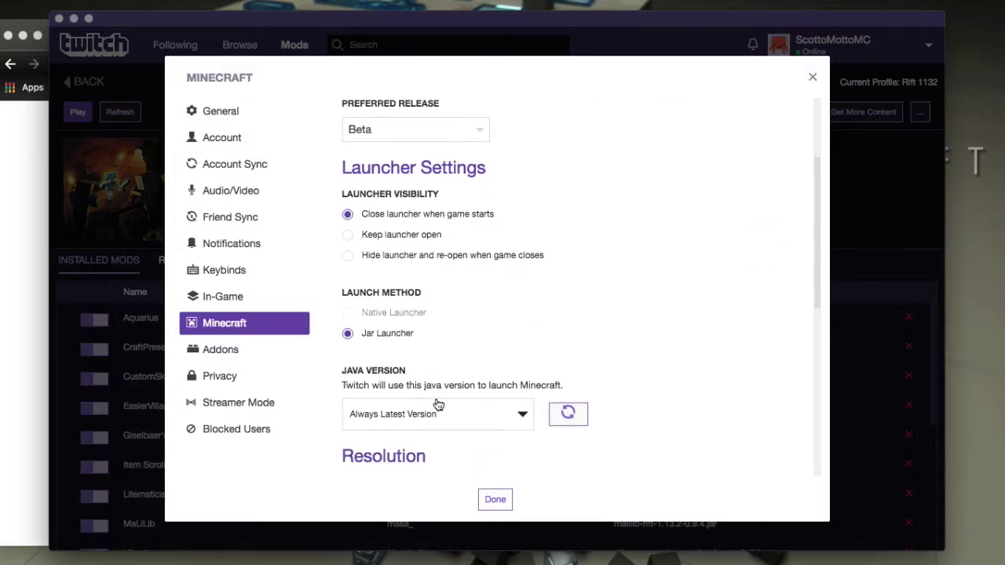
scroll(641, 333, "down", 6)
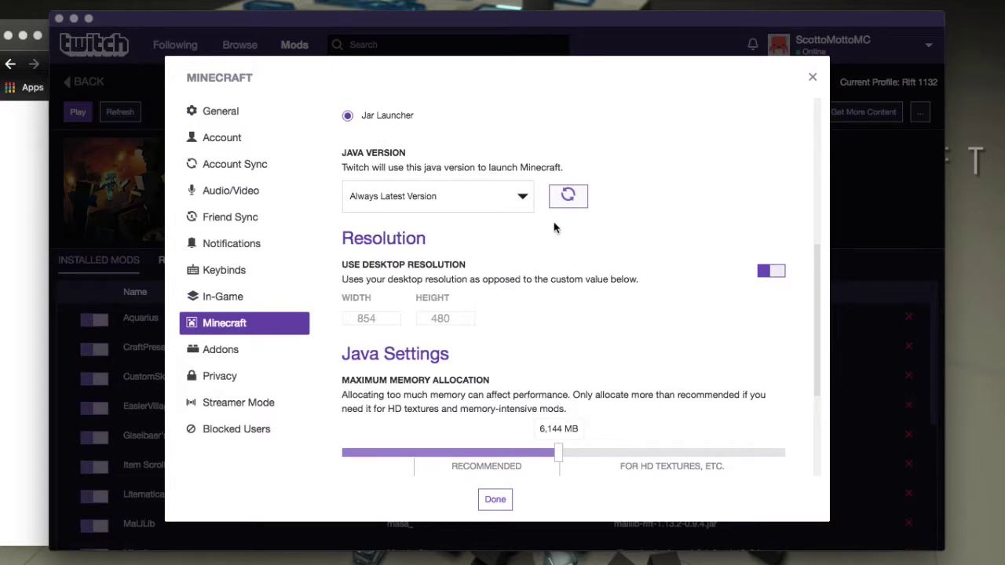
left_click(517, 198)
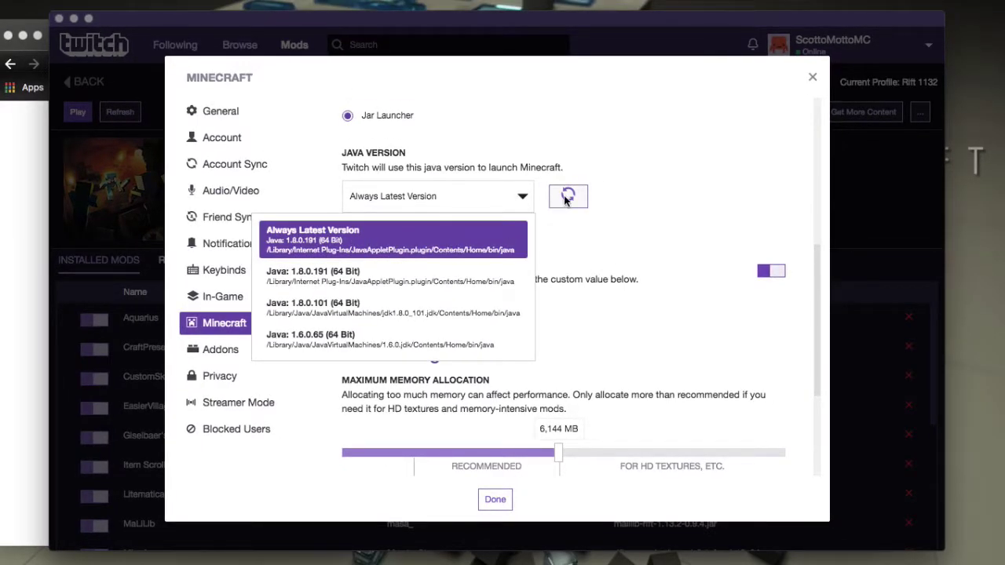
left_click(681, 249)
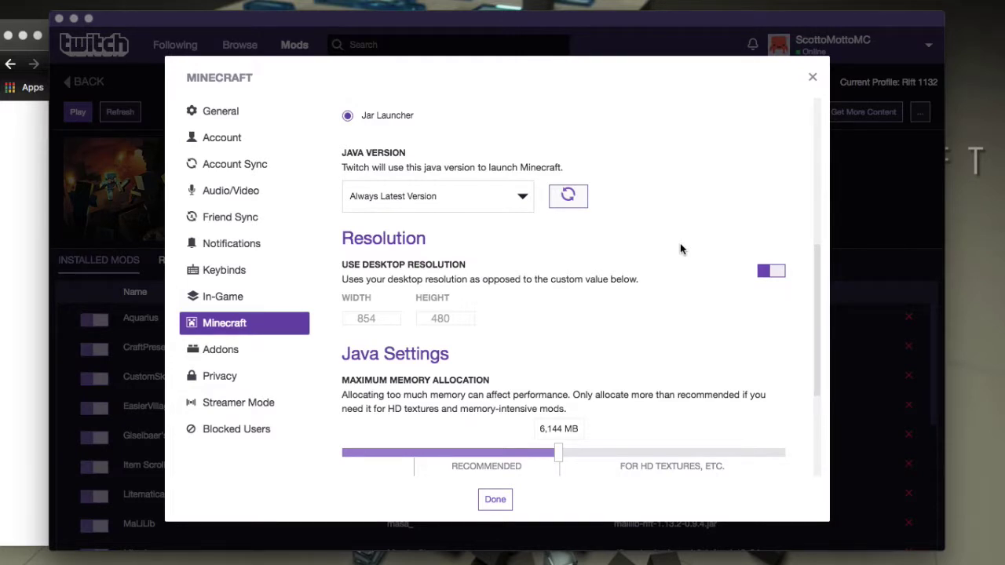
mouse_move(652, 558)
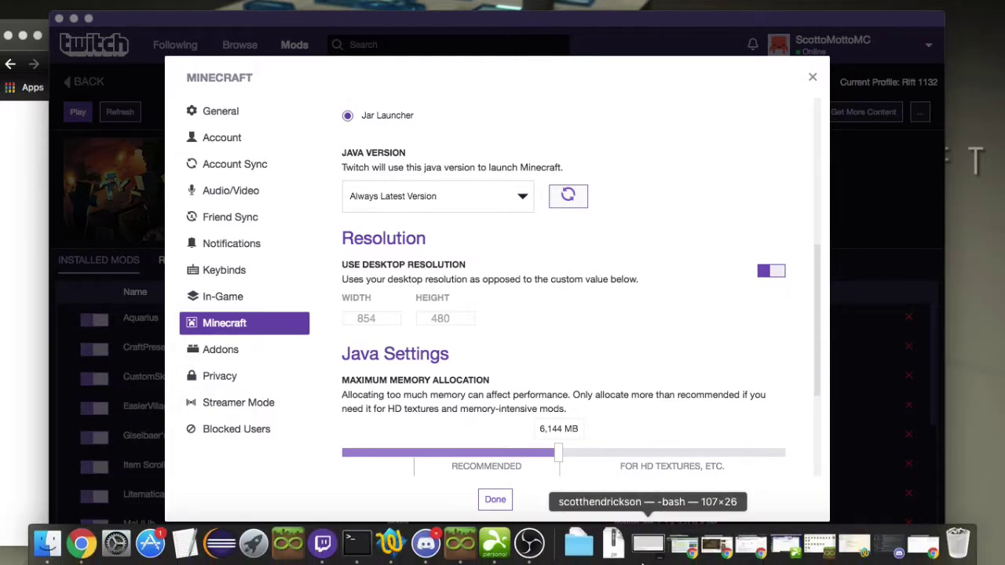
left_click(494, 543)
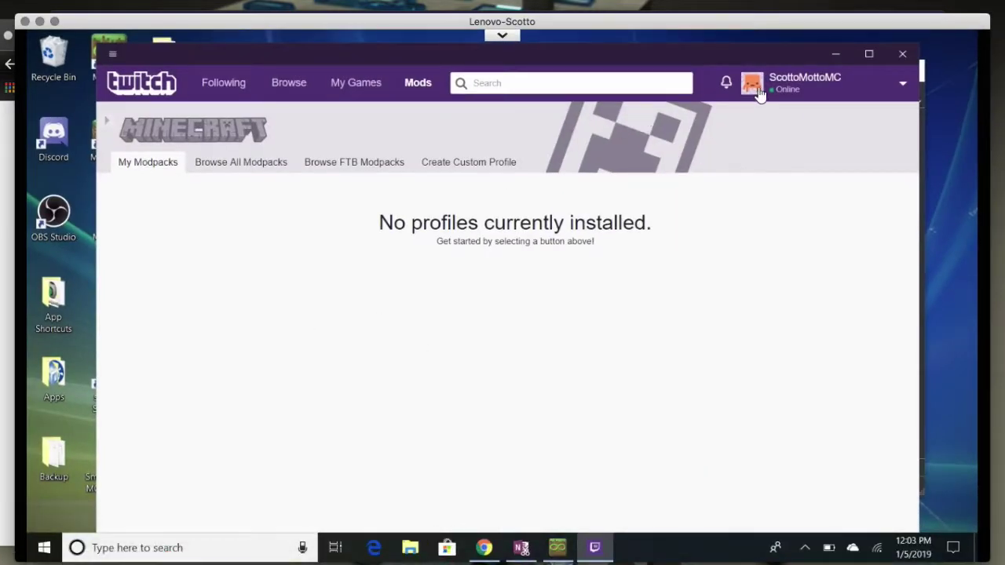
left_click(113, 54)
mouse_move(143, 117)
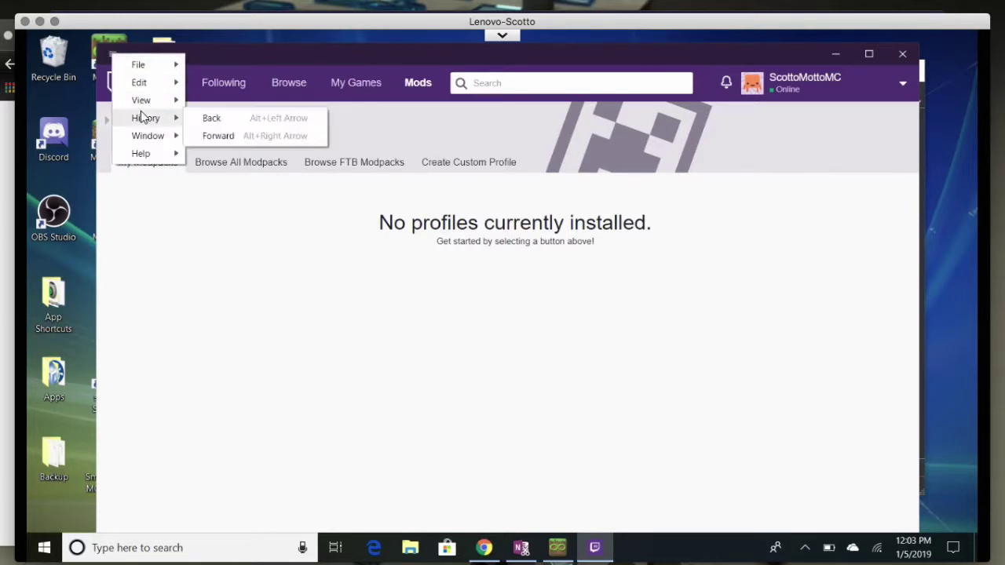
mouse_move(143, 87)
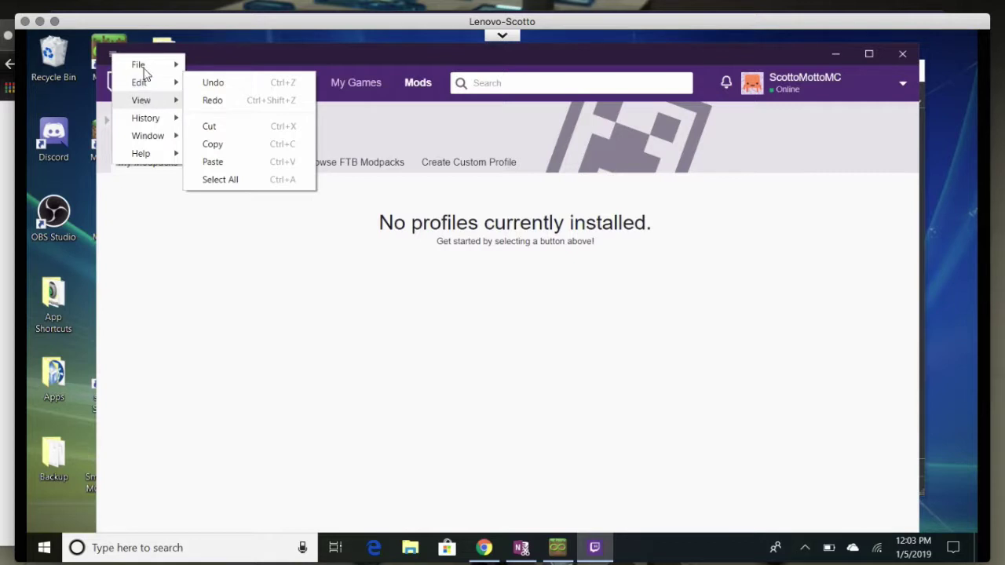
mouse_move(141, 66)
left_click(220, 92)
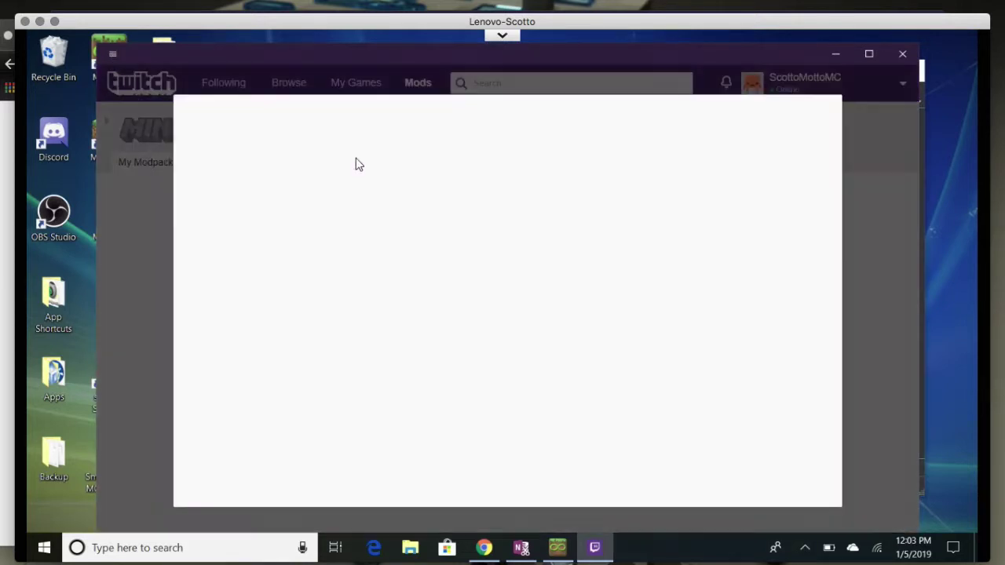
left_click(233, 361)
scroll(503, 362, "down", 5)
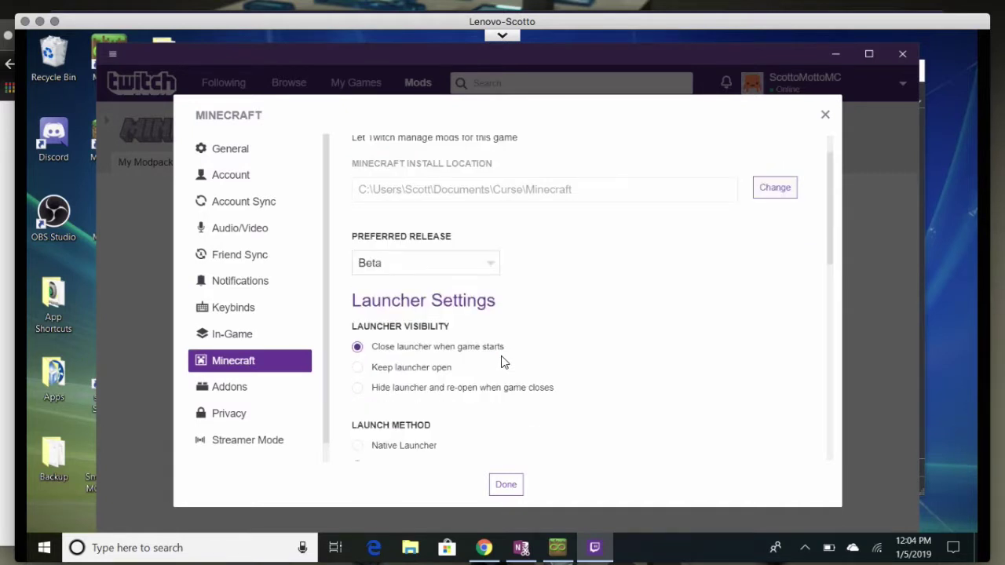
scroll(504, 362, "down", 1)
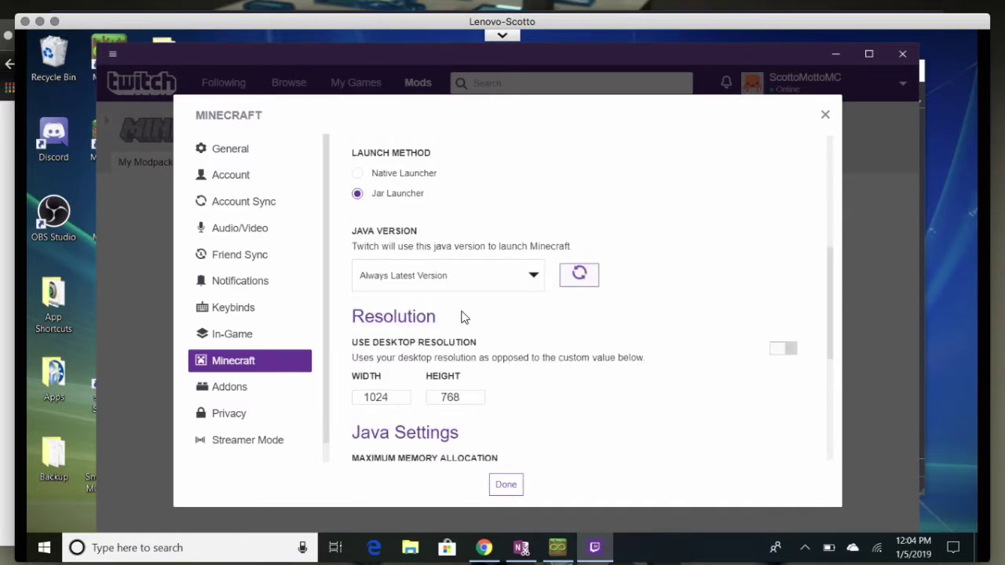
left_click(522, 278)
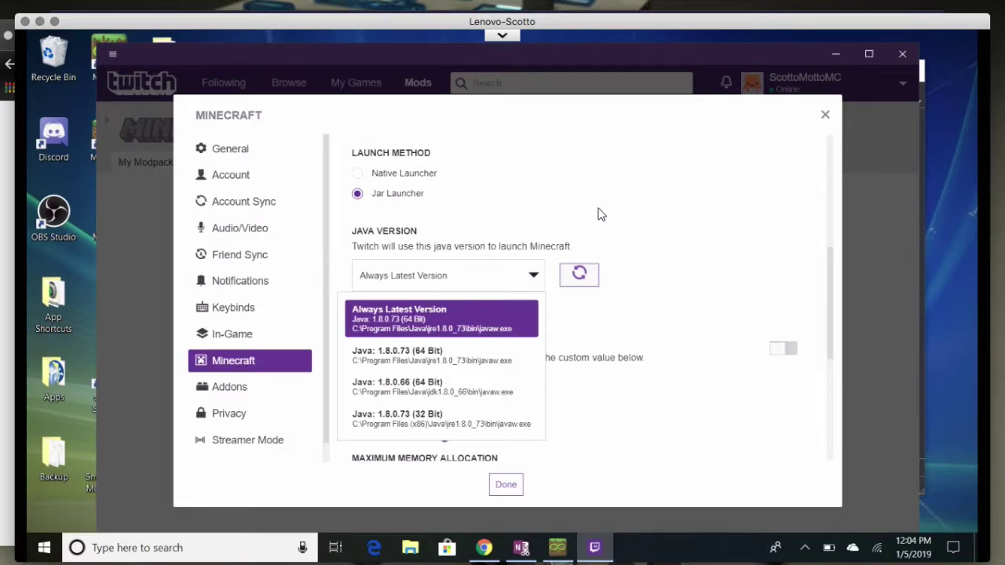
left_click(713, 166)
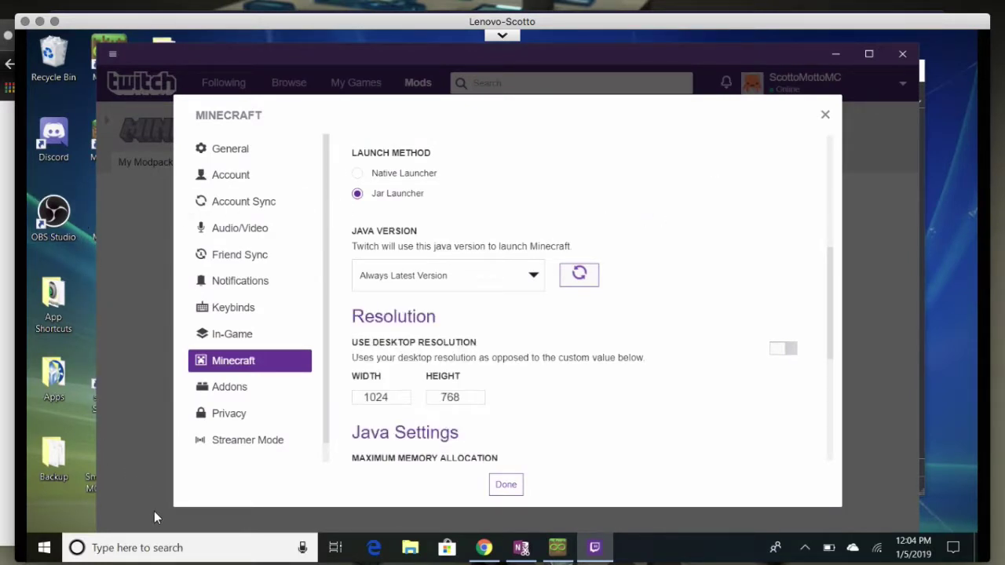
mouse_move(166, 562)
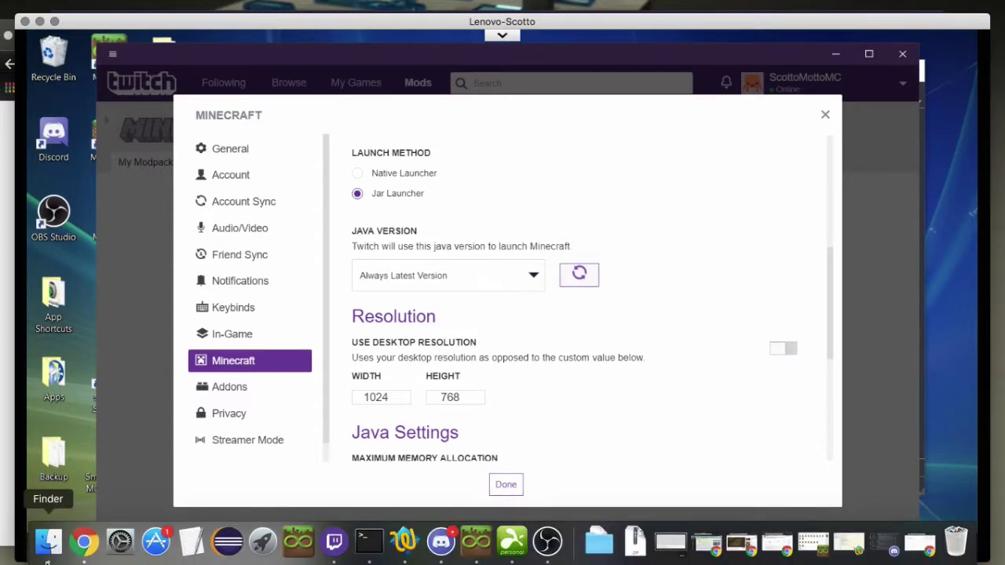
left_click(48, 548)
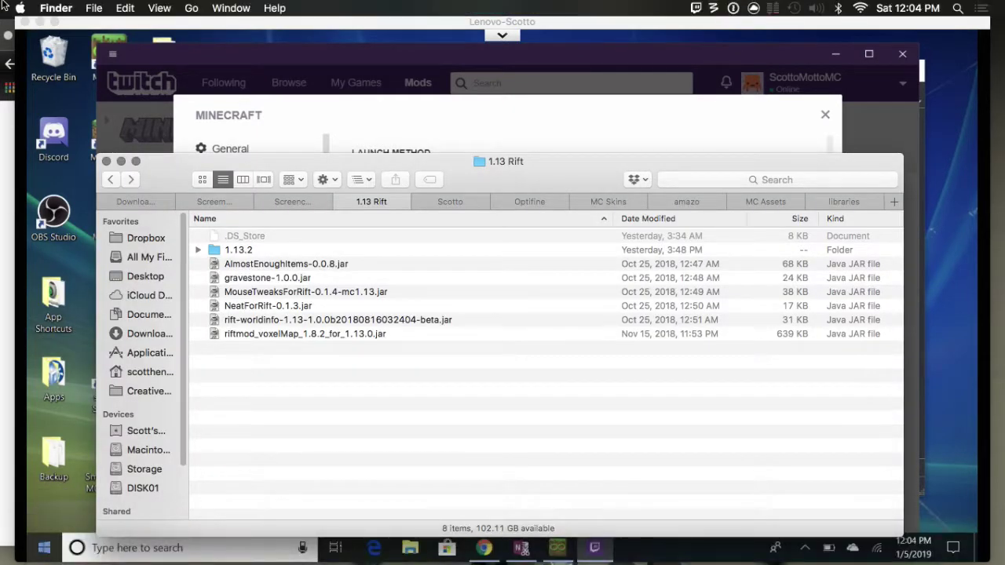
left_click(19, 6)
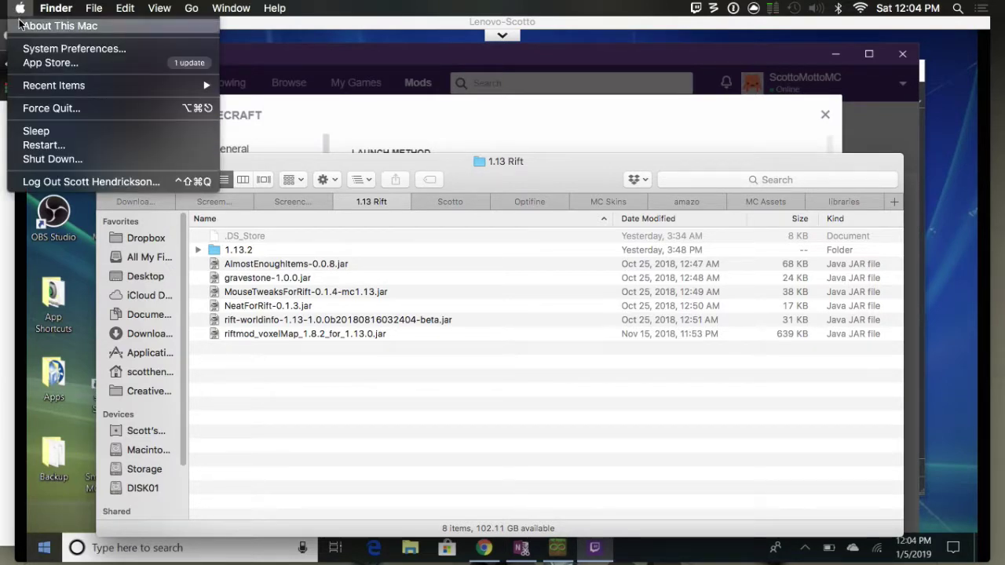
key("Escape")
left_click(372, 128)
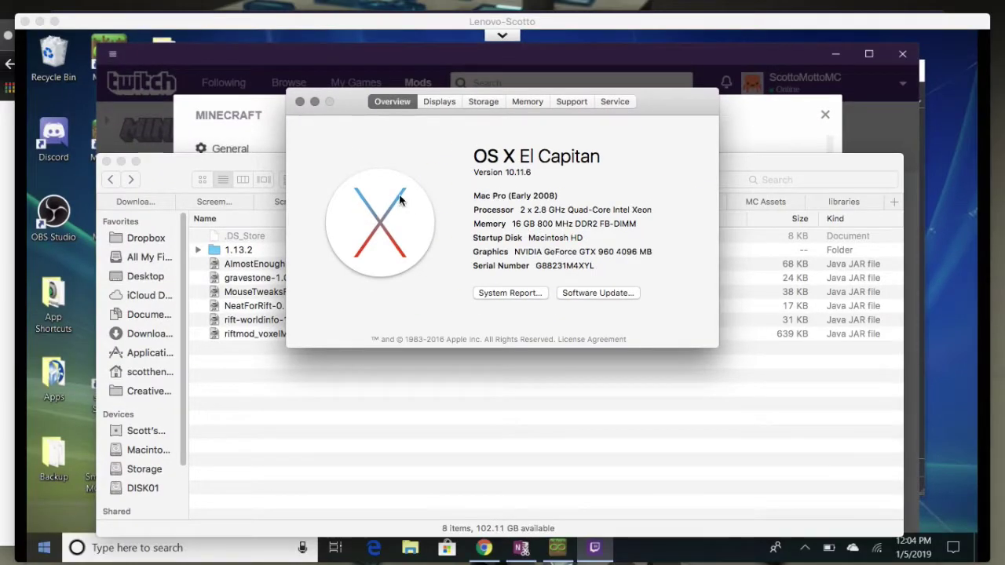
left_click(300, 102)
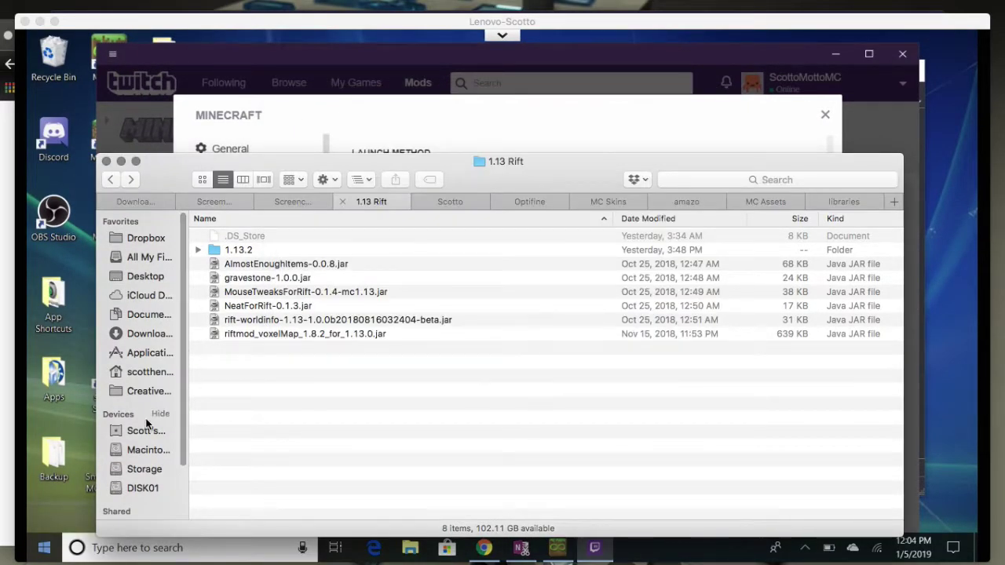
left_click(76, 498)
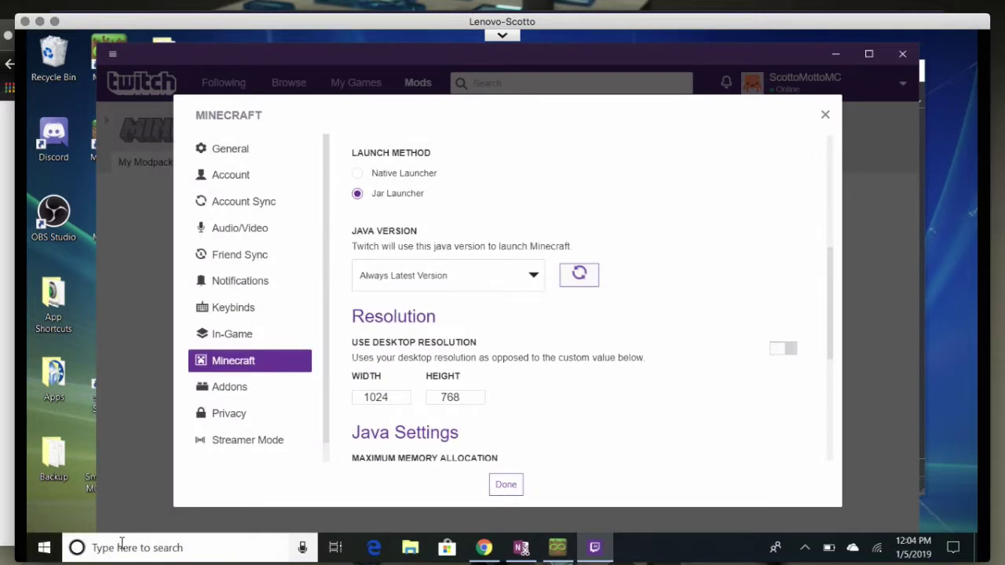
left_click(145, 545)
type("task")
left_click(128, 178)
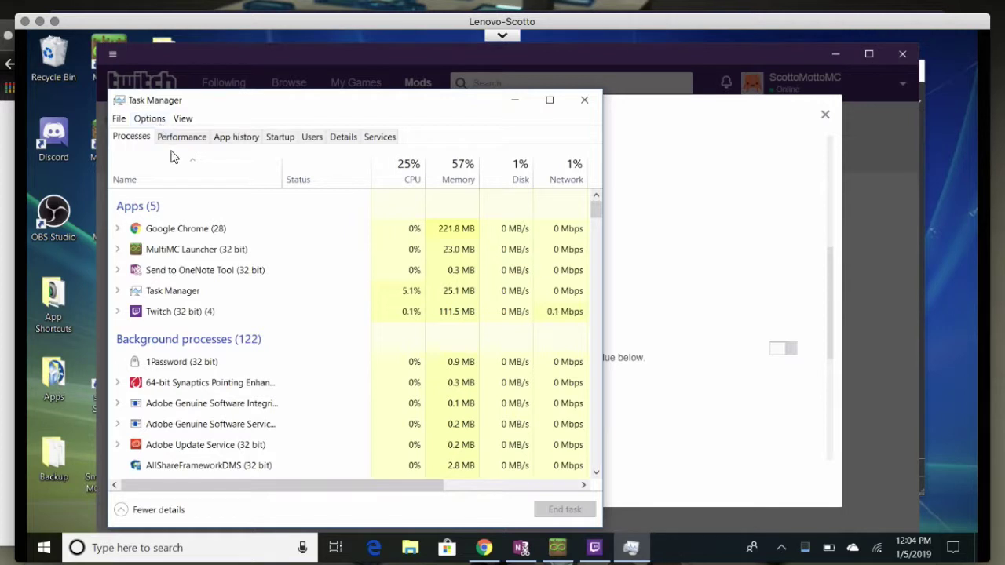
left_click(149, 119)
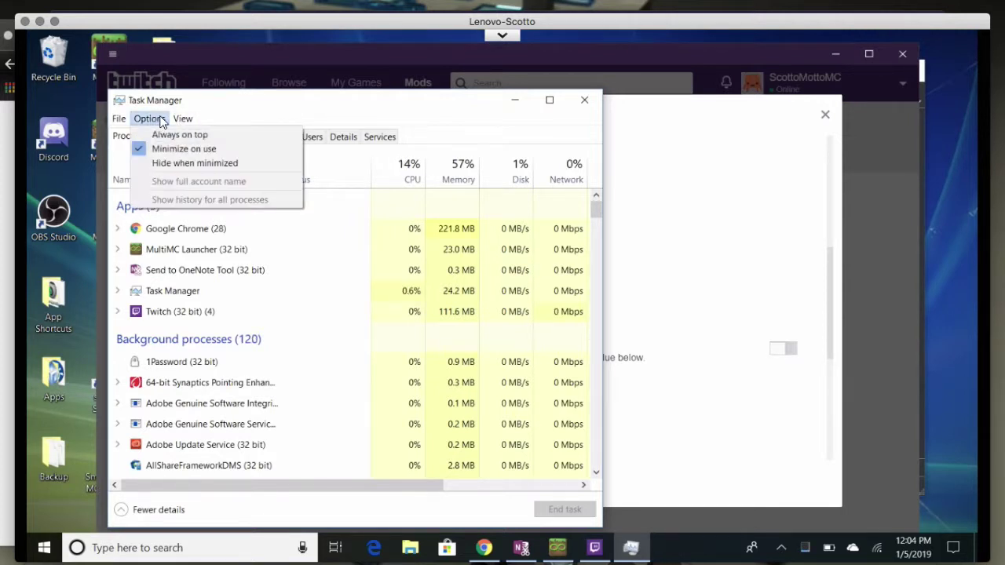
left_click(185, 119)
left_click(183, 119)
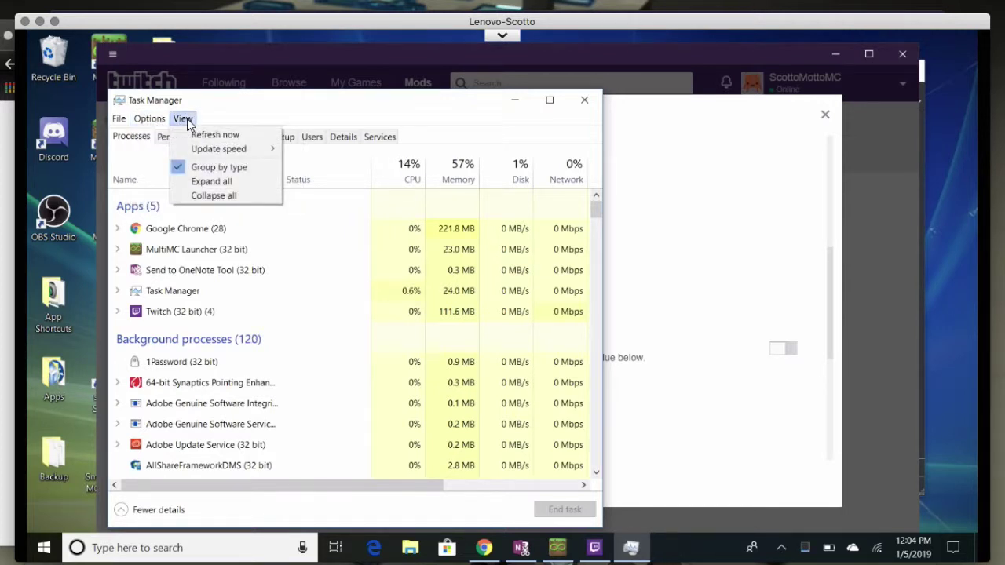
left_click(320, 104)
left_click(173, 136)
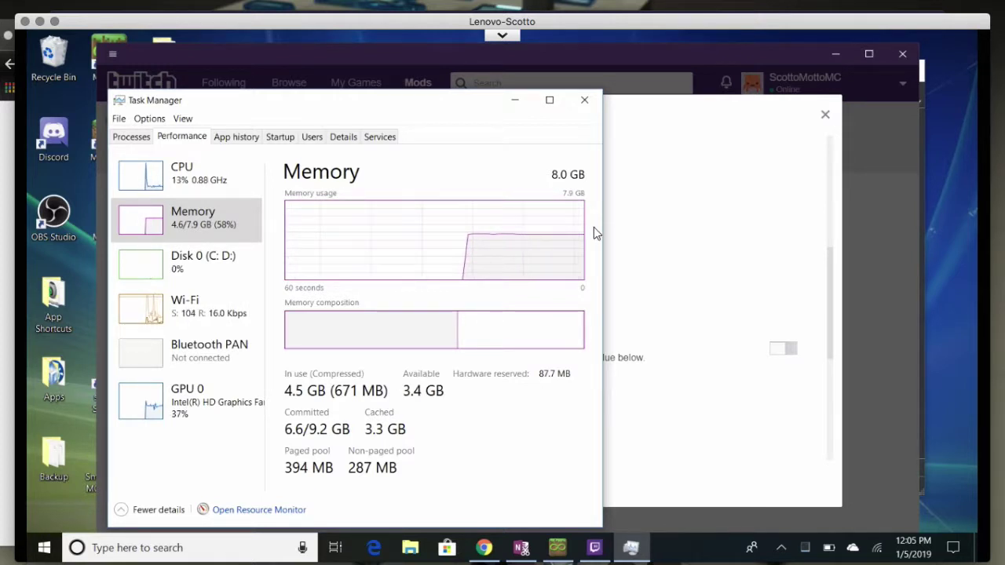
left_click(583, 102)
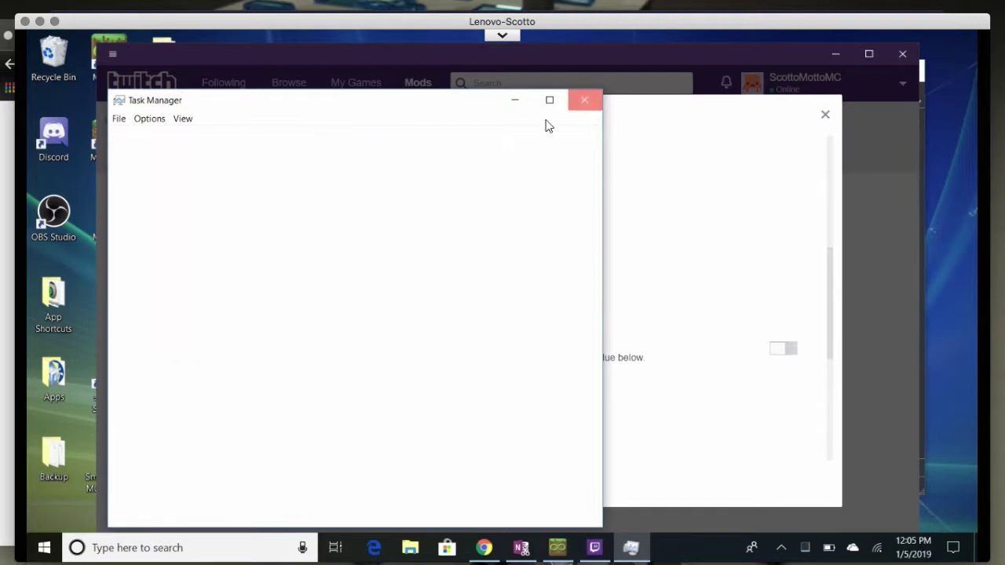
left_click(410, 547)
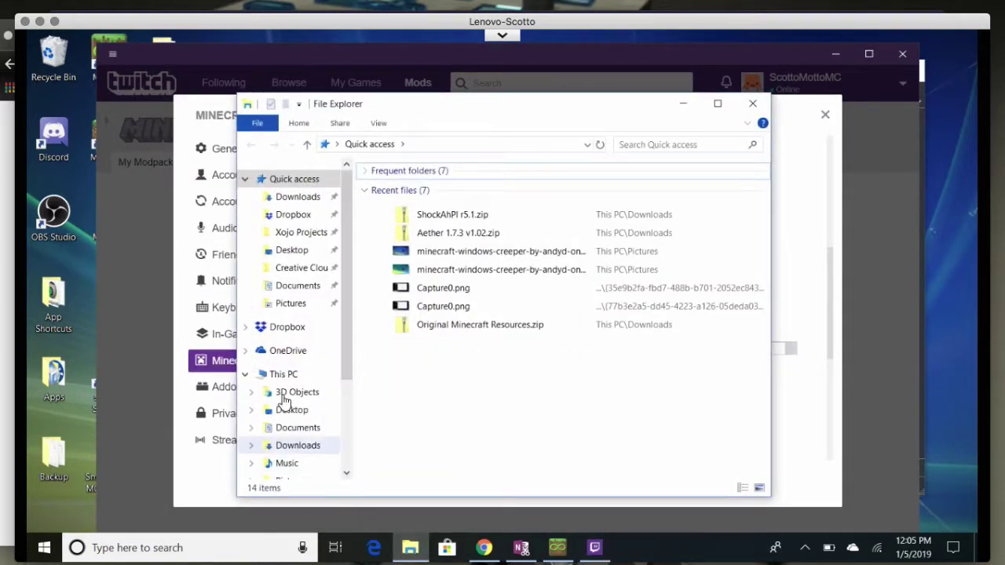
right_click(281, 380)
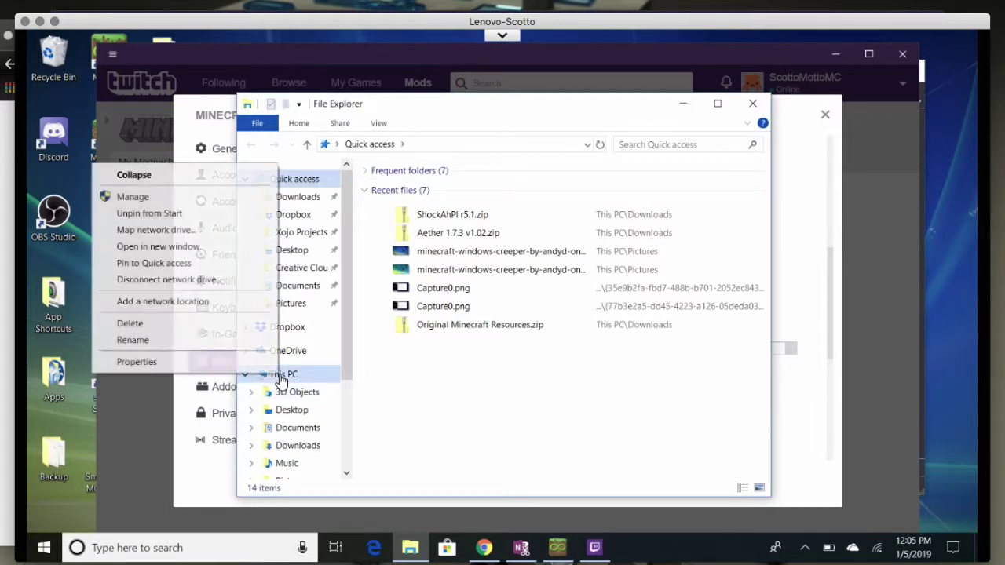
left_click(202, 366)
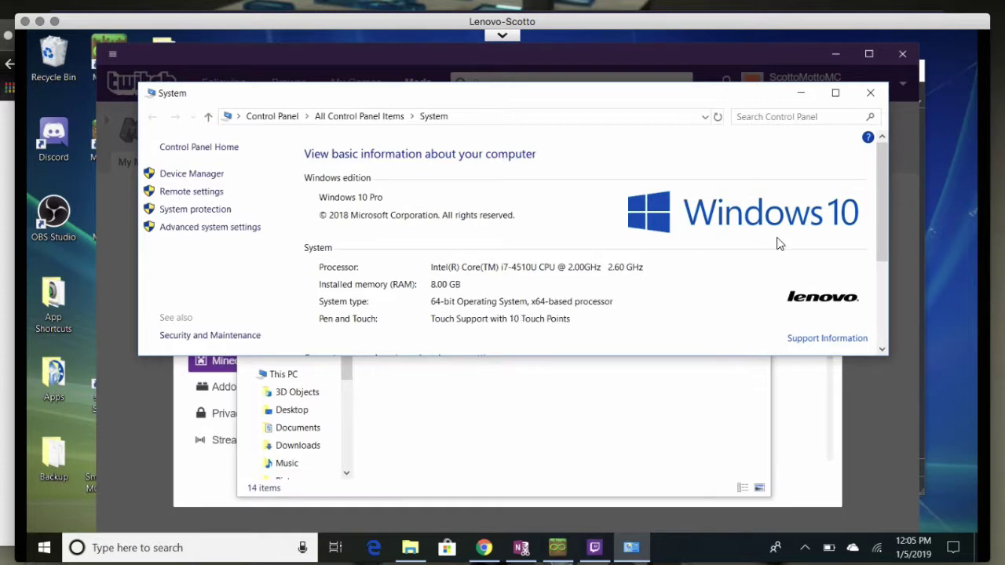
left_click(870, 93)
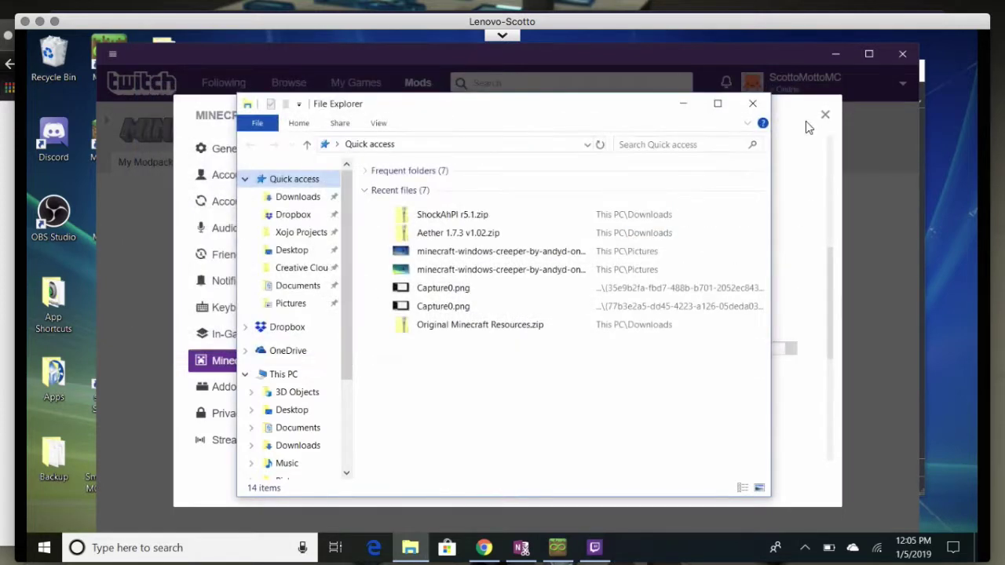
left_click(752, 104)
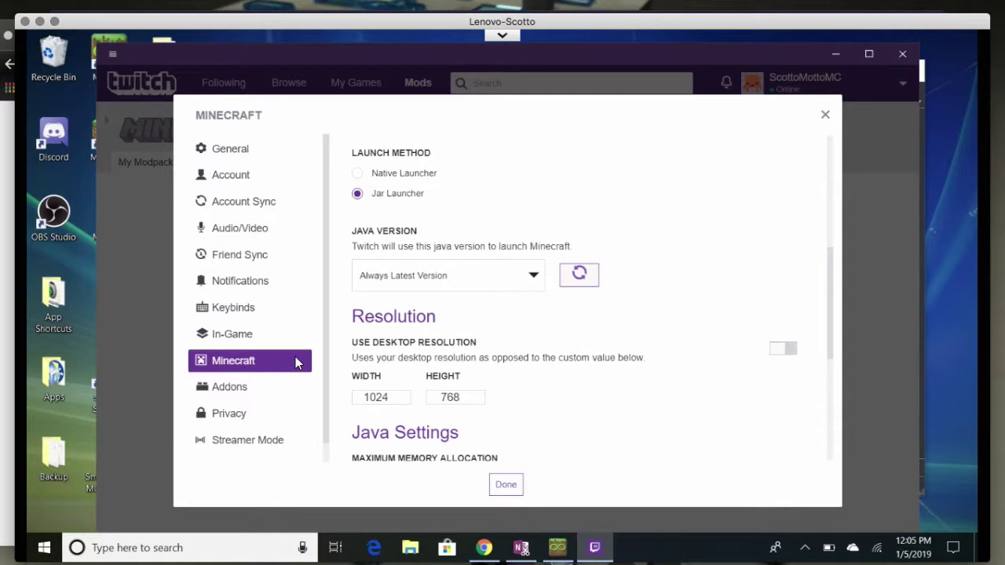
- Scroll to Java Settings to view the 4,096 MB maximum memory allocation
scroll(507, 347, "down", 1)
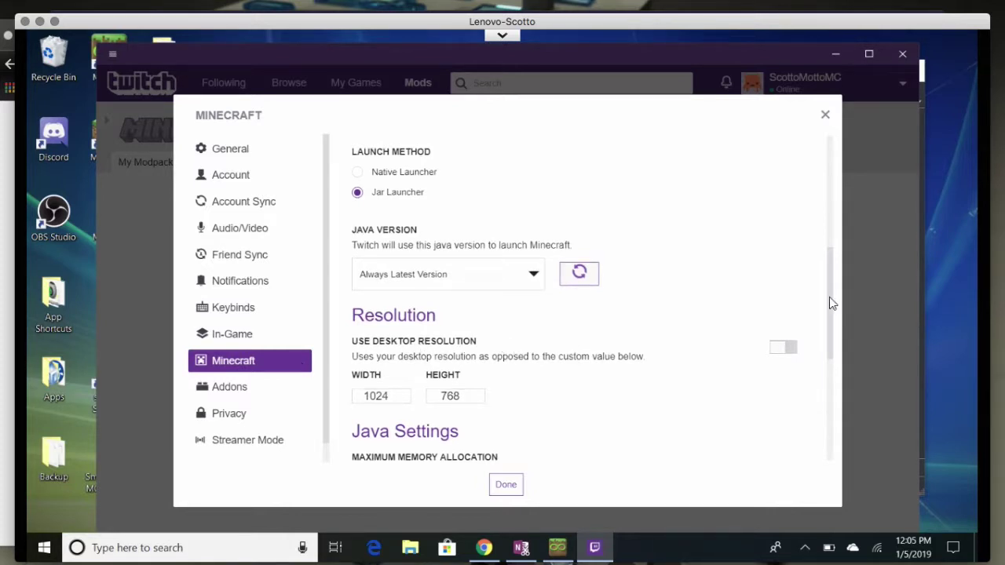
left_click_drag(830, 298, 827, 399)
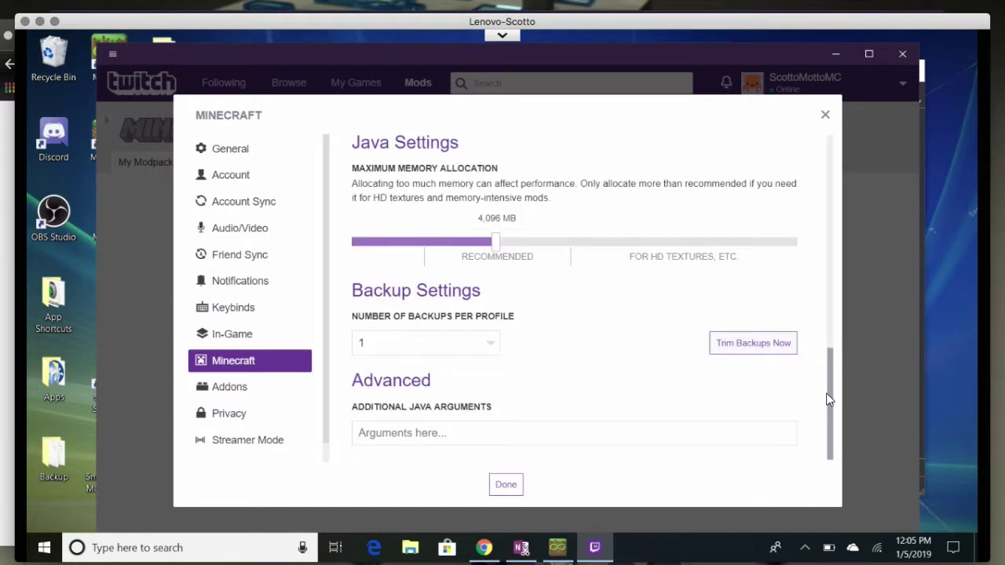